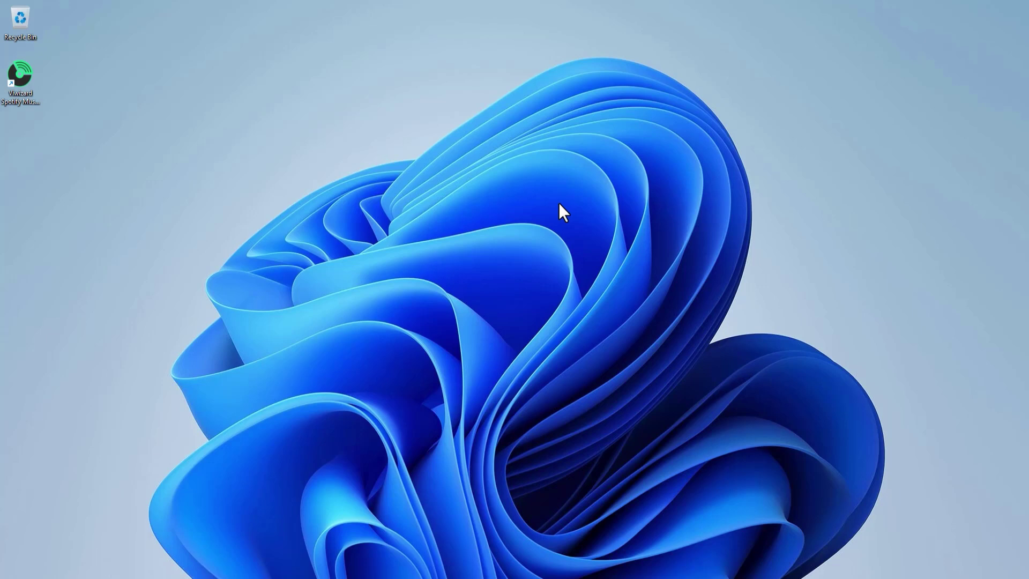
# Launch Viwizard from its desktop shortcut and place its window left of Spotify.
pyautogui.doubleClick(21, 74)
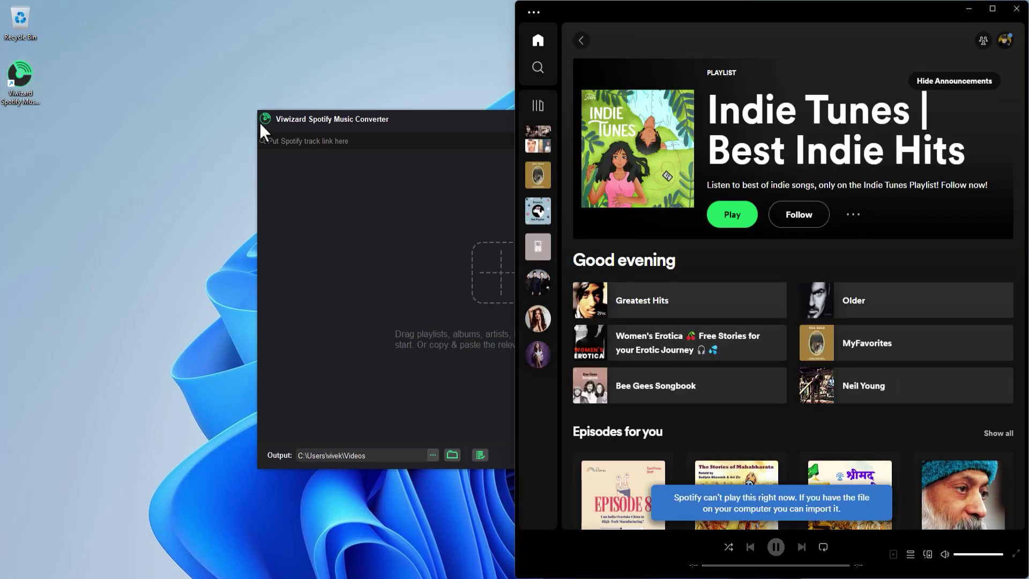
pyautogui.moveTo(463, 116); pyautogui.dragTo(206, 127)
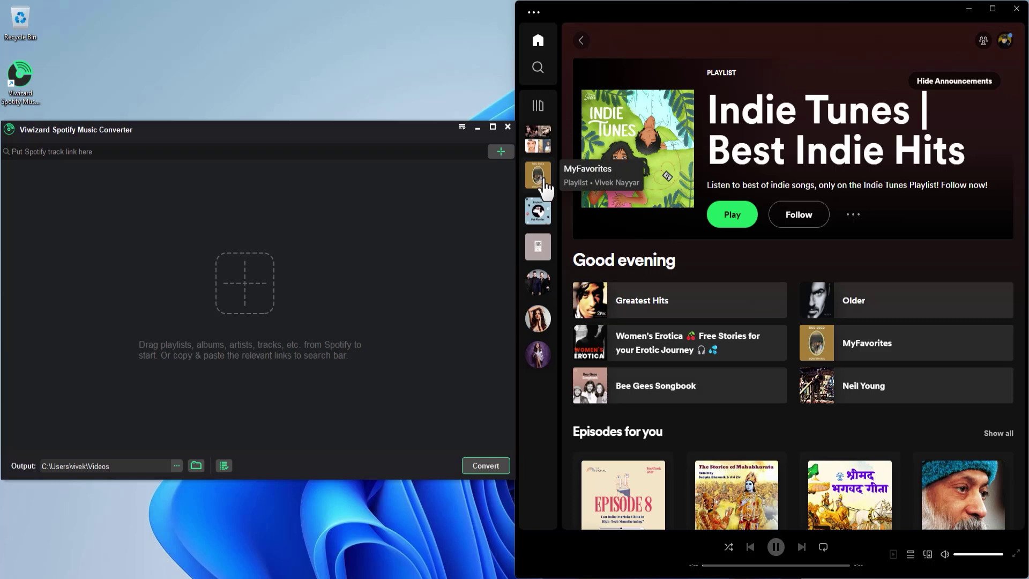
# Drag the MyFavorites playlist from Spotify into the converter, queuing Words and Too Much Heaven.
pyautogui.moveTo(538, 175)
pyautogui.mouseDown()
pyautogui.moveTo(454, 218)
pyautogui.moveTo(300, 269)
pyautogui.mouseUp()
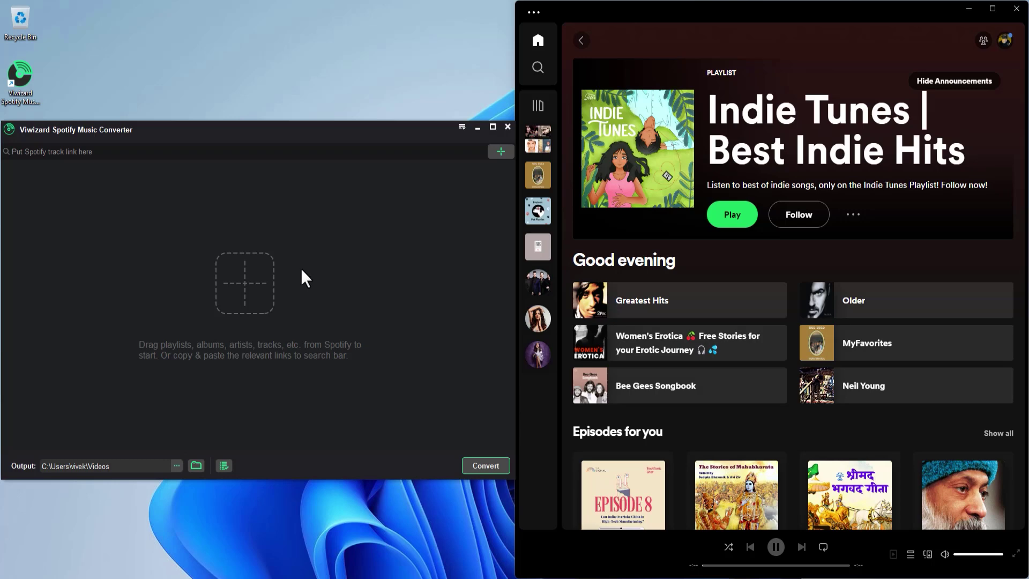
pyautogui.moveTo(542, 187); pyautogui.dragTo(301, 272)
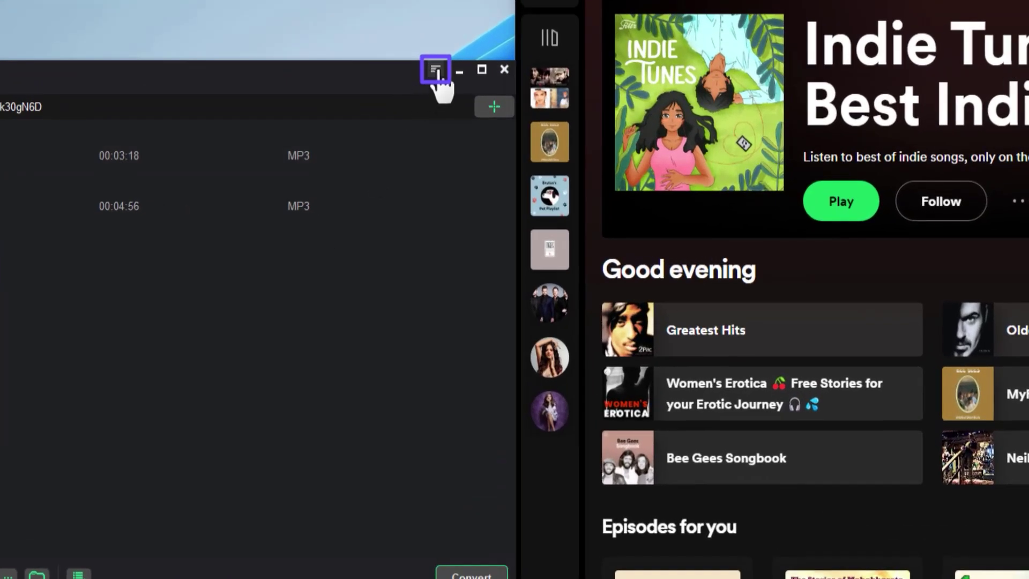
# Open Preferences, keeping English as the language and automatic updates enabled.
pyautogui.click(437, 72)
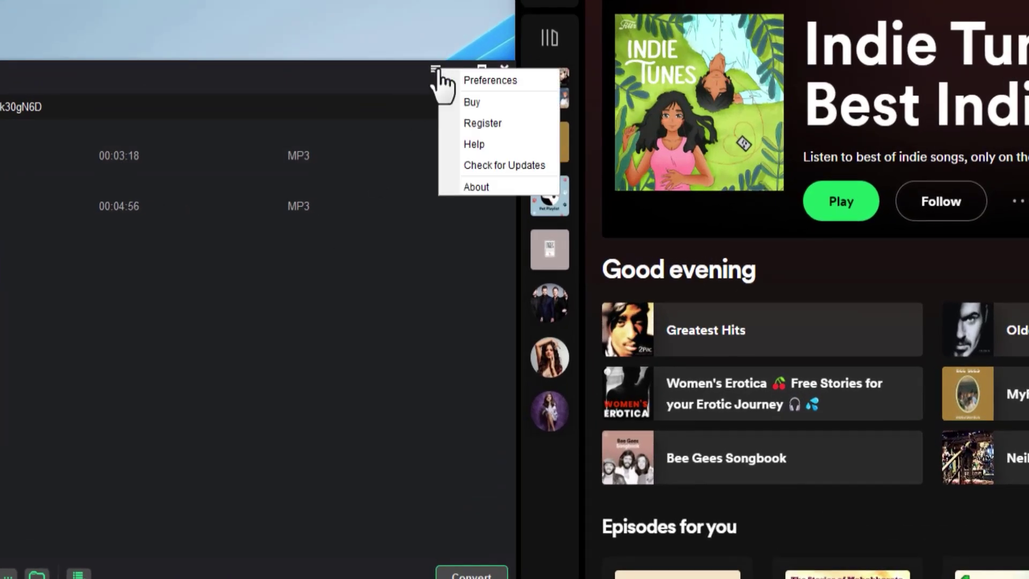
pyautogui.click(484, 81)
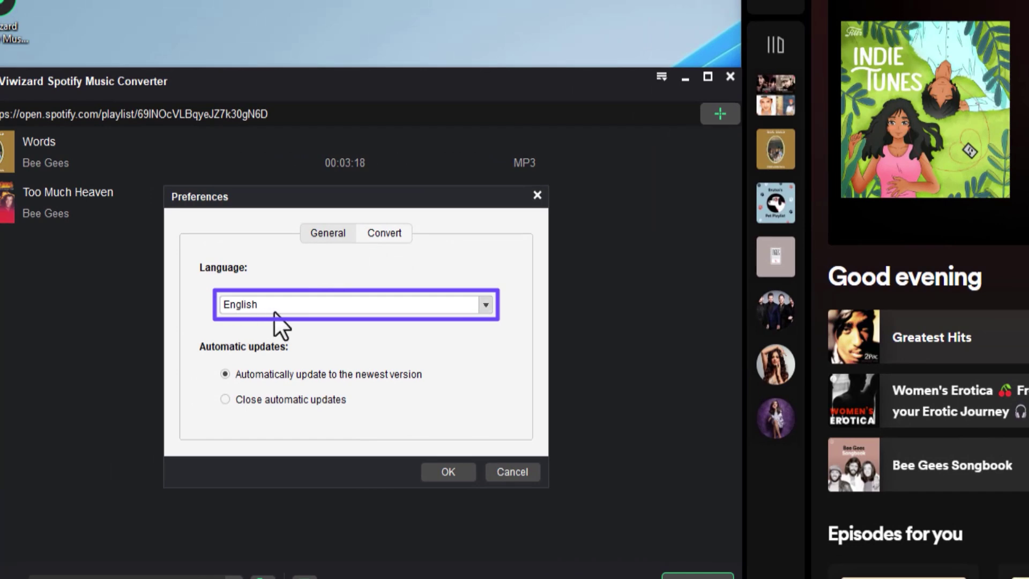
pyautogui.click(275, 304)
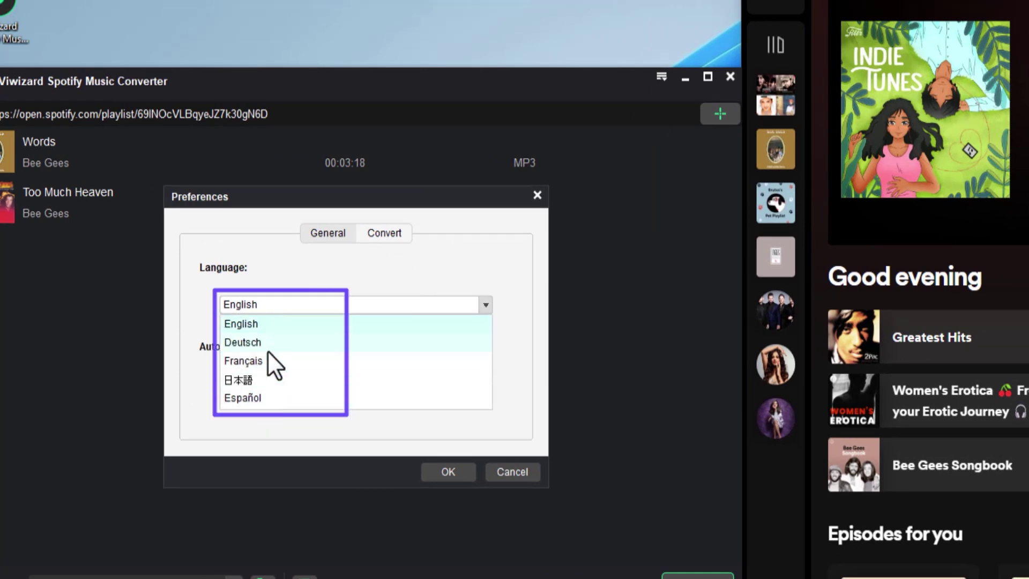
pyautogui.click(269, 325)
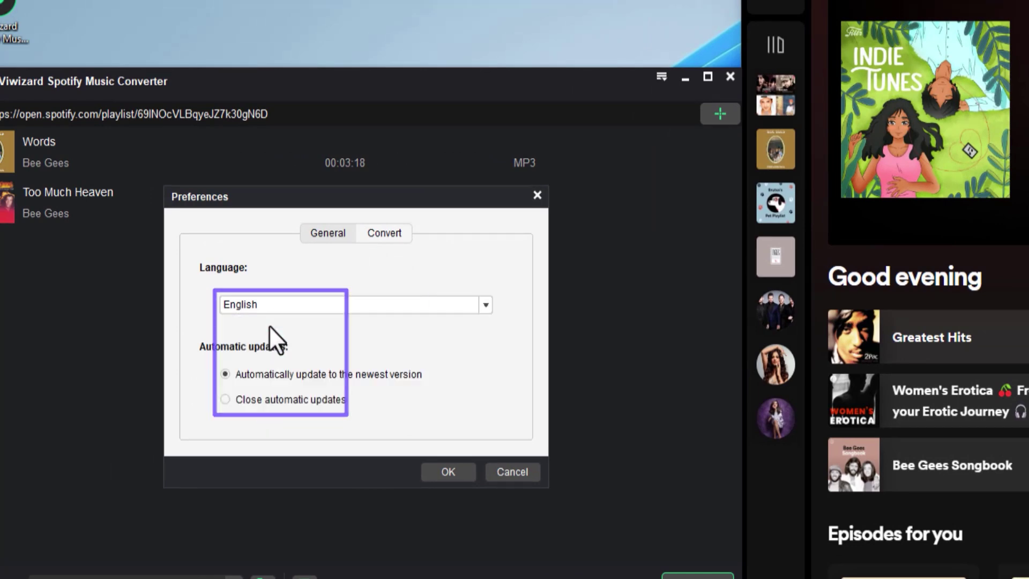
pyautogui.click(225, 399)
pyautogui.click(240, 375)
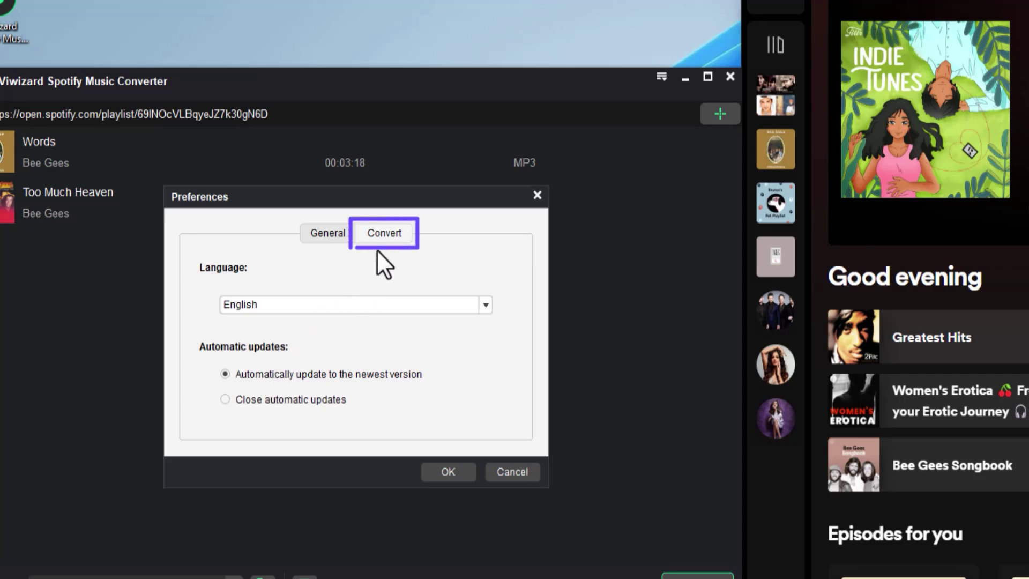
# On the Convert tab, set output to MP3 Stereo, 48000 Hz sample rate, 320 kbps bit rate.
pyautogui.click(384, 236)
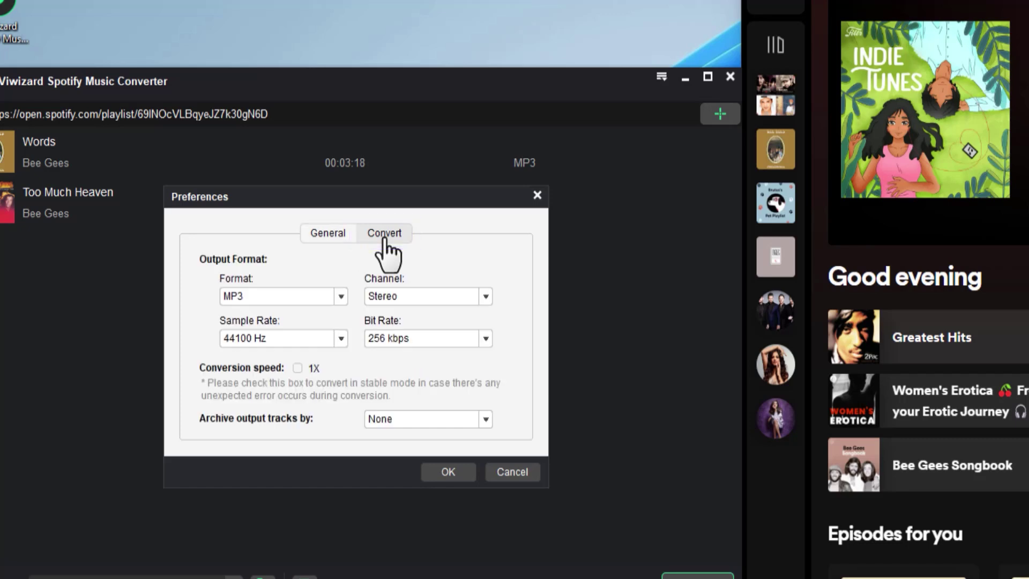
pyautogui.click(341, 296)
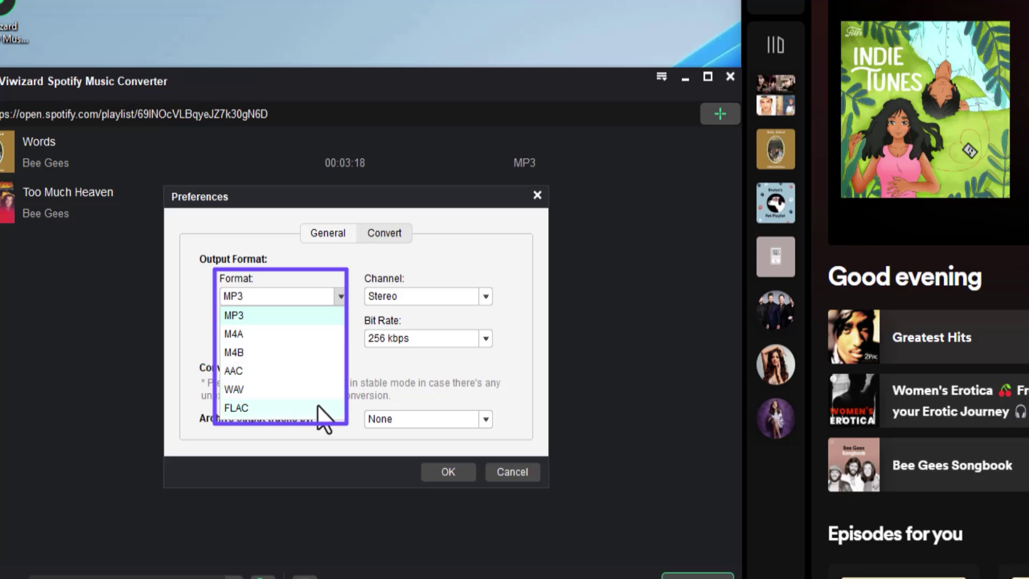
pyautogui.click(314, 316)
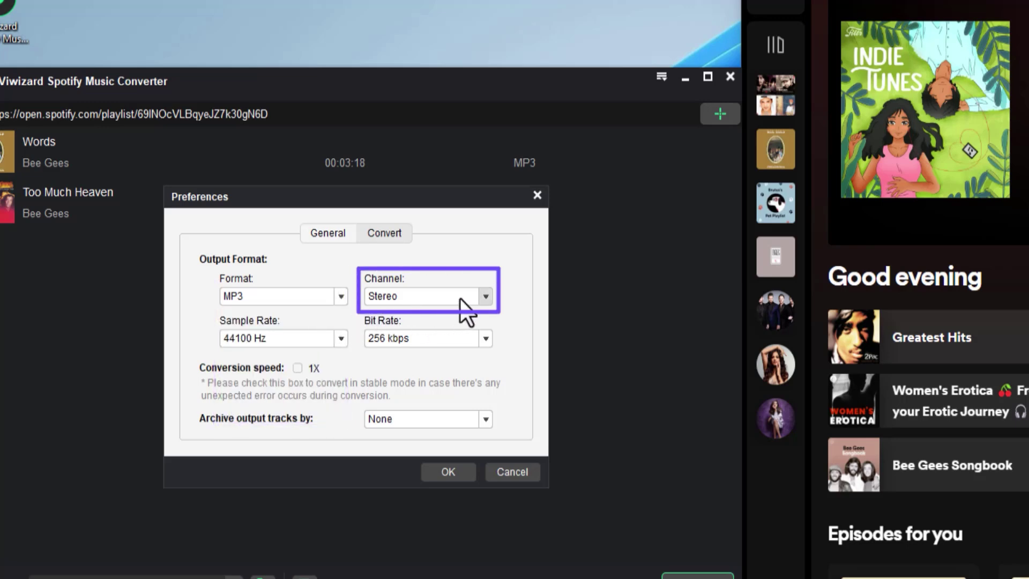
pyautogui.click(486, 295)
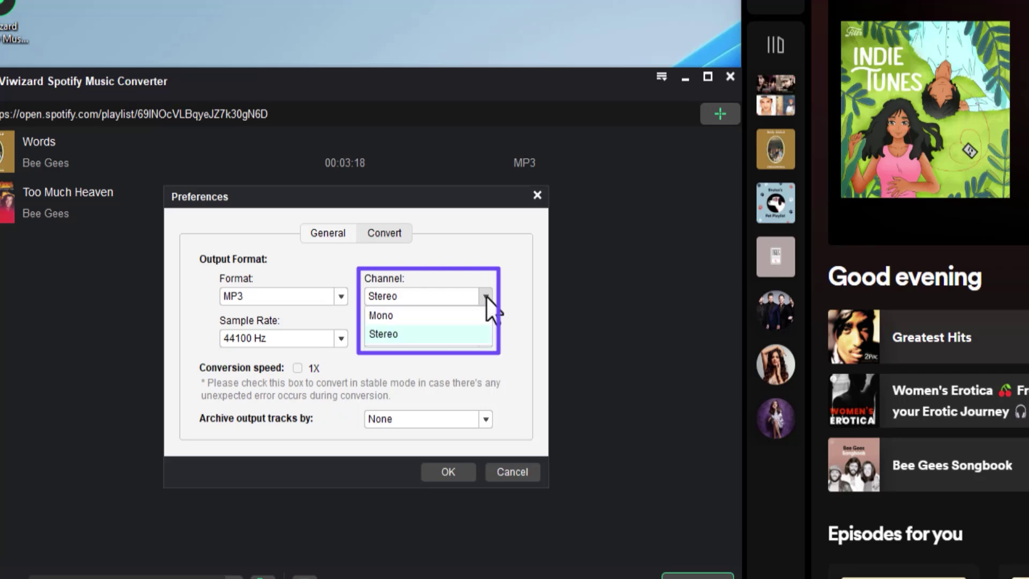
pyautogui.click(455, 330)
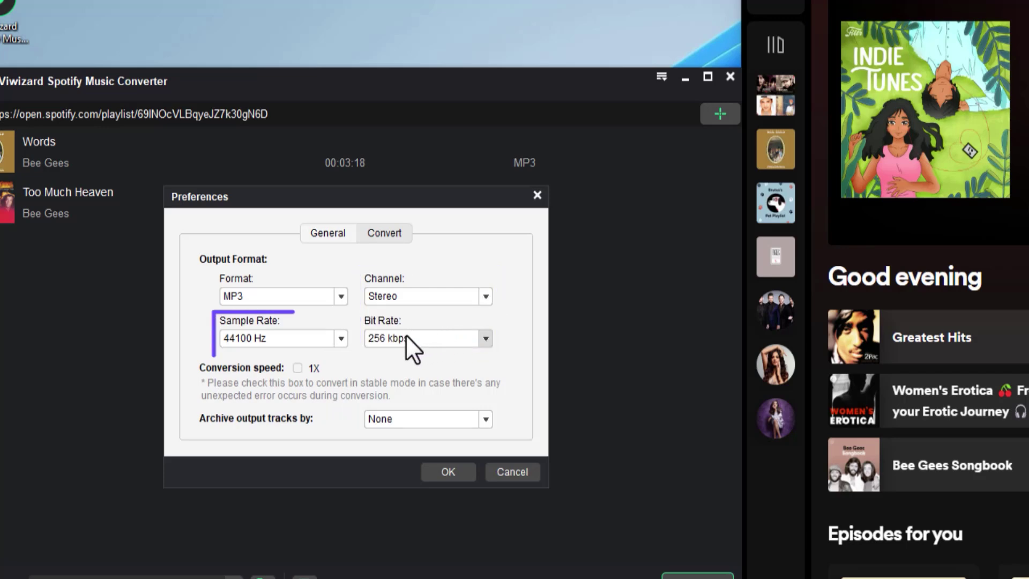
pyautogui.click(341, 338)
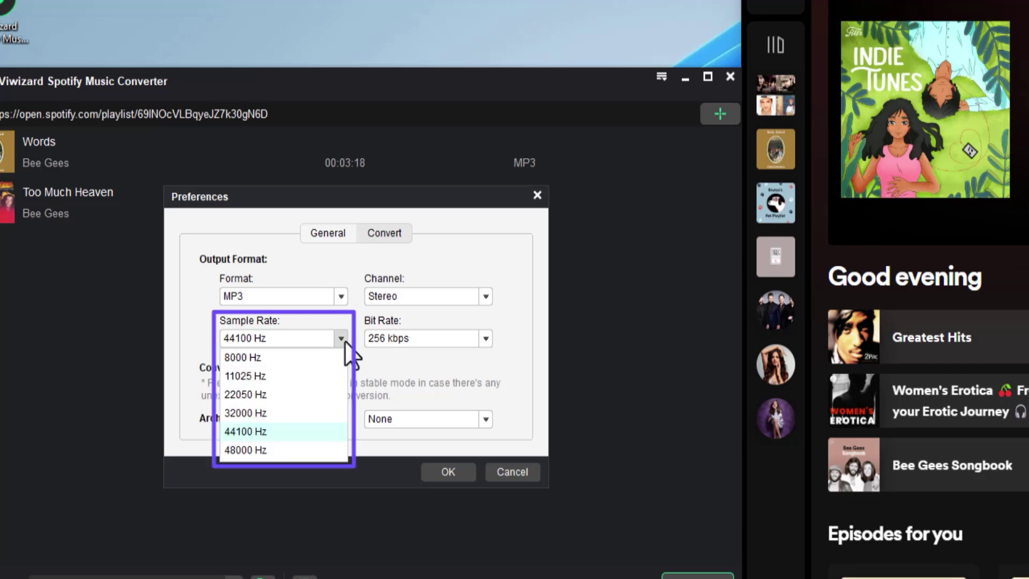
pyautogui.click(284, 450)
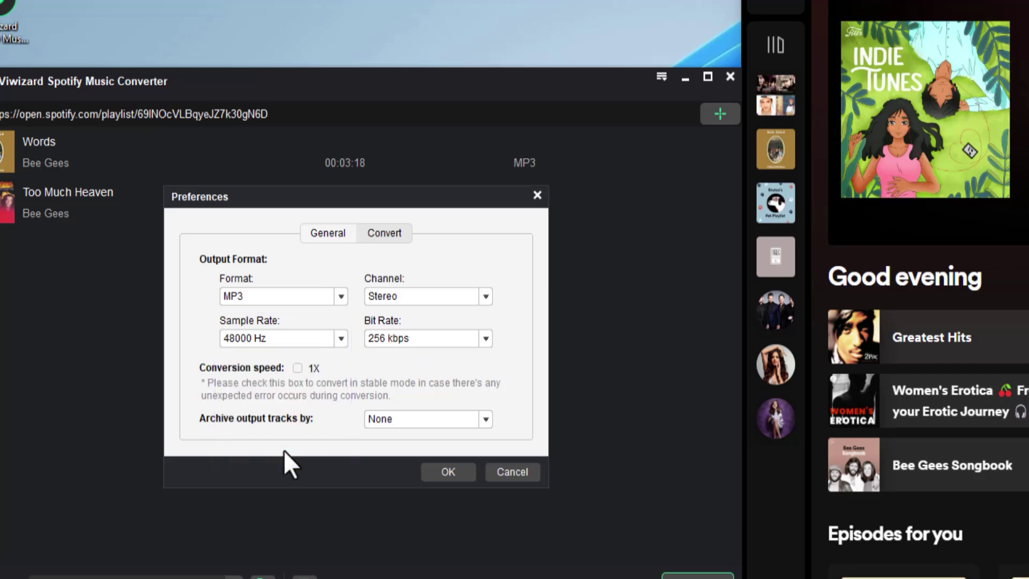
pyautogui.click(486, 338)
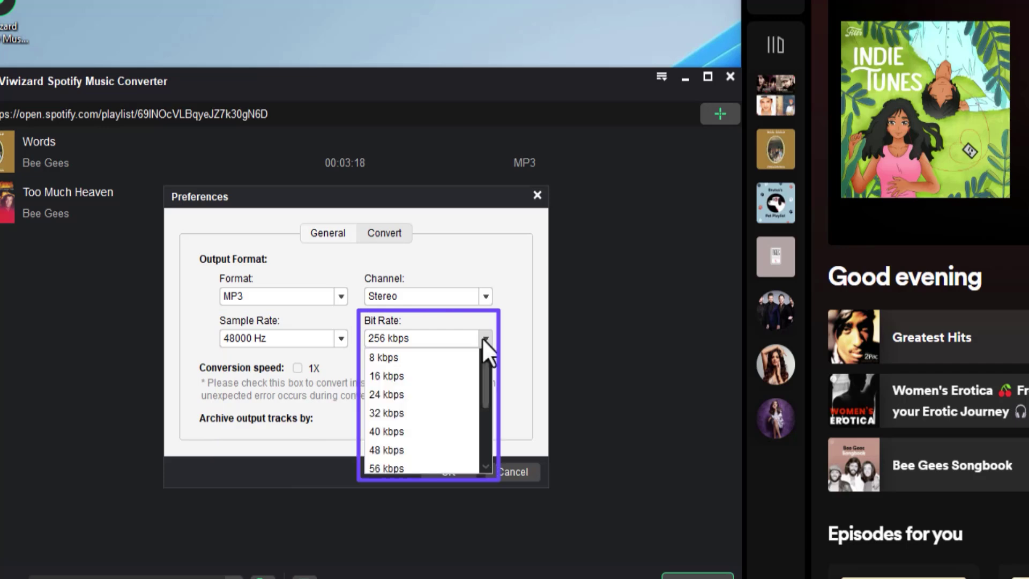
pyautogui.moveTo(484, 373); pyautogui.dragTo(481, 438)
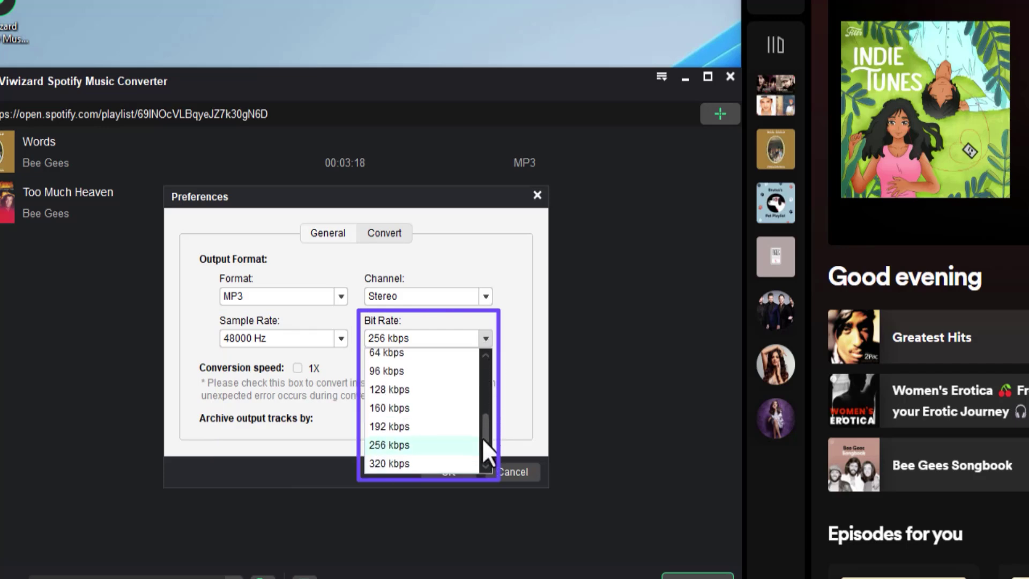
pyautogui.click(391, 463)
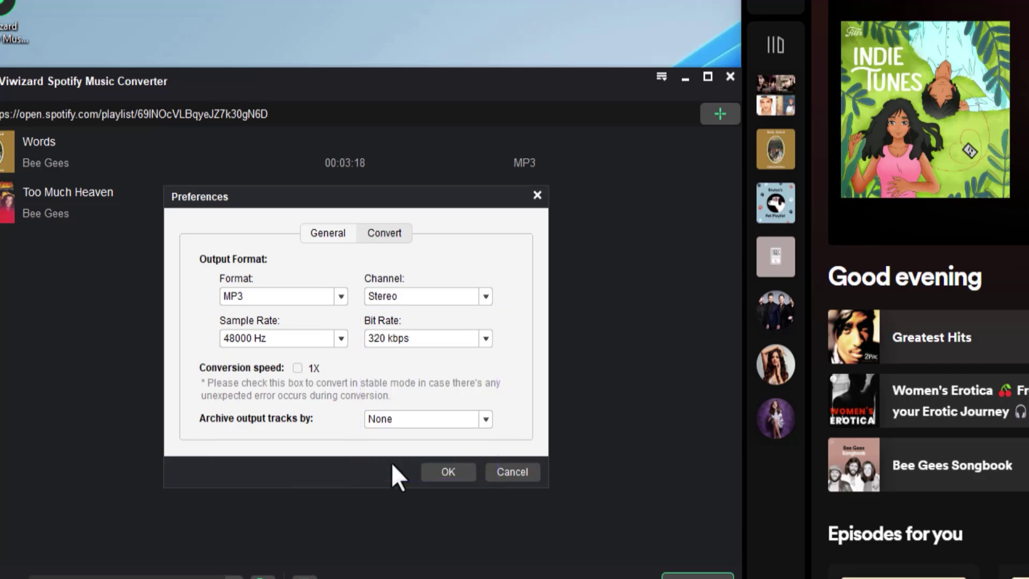
# Leave 1X conversion speed off and archiving at None, then save the preferences.
pyautogui.click(297, 368)
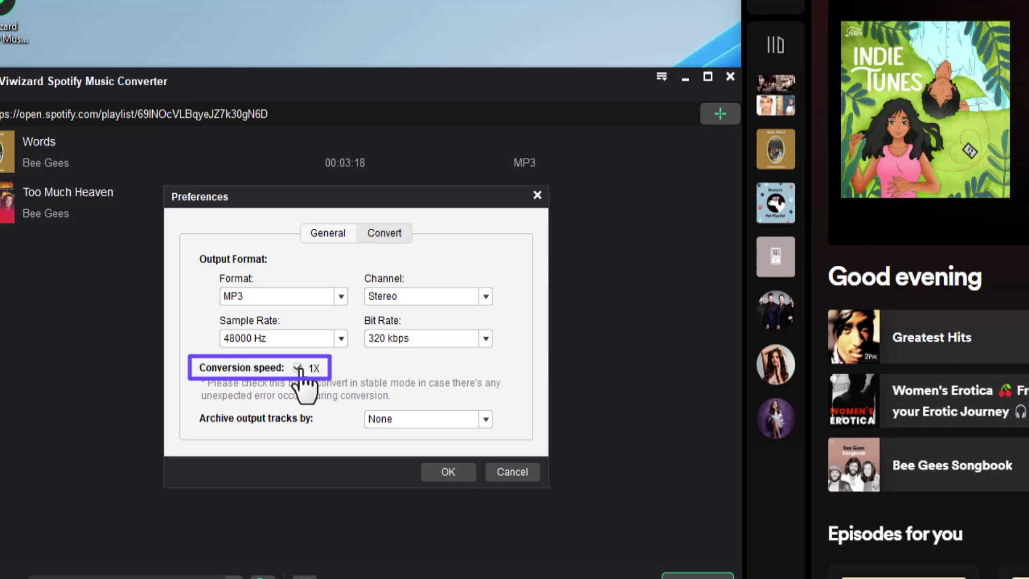
pyautogui.click(298, 368)
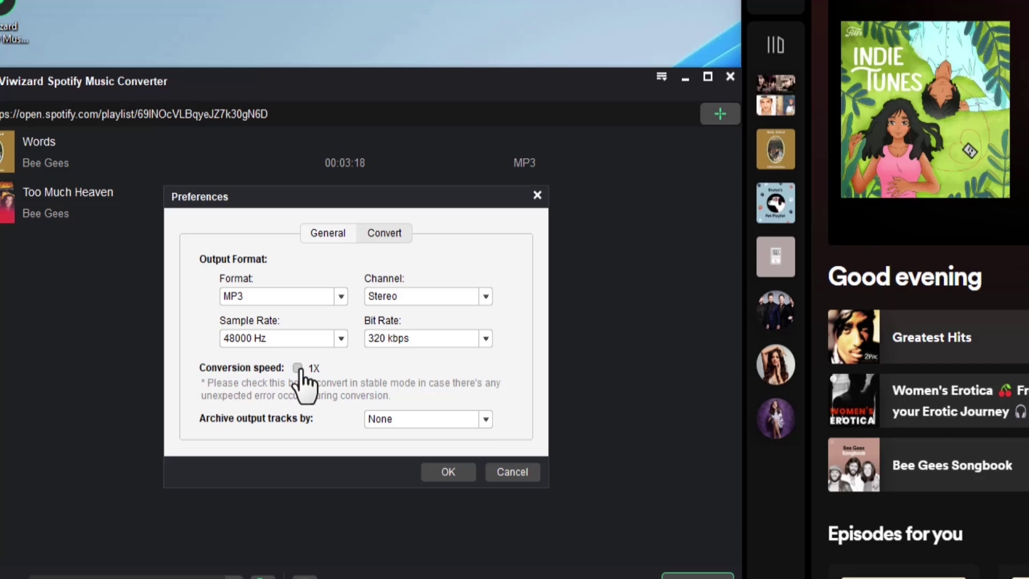
pyautogui.click(484, 419)
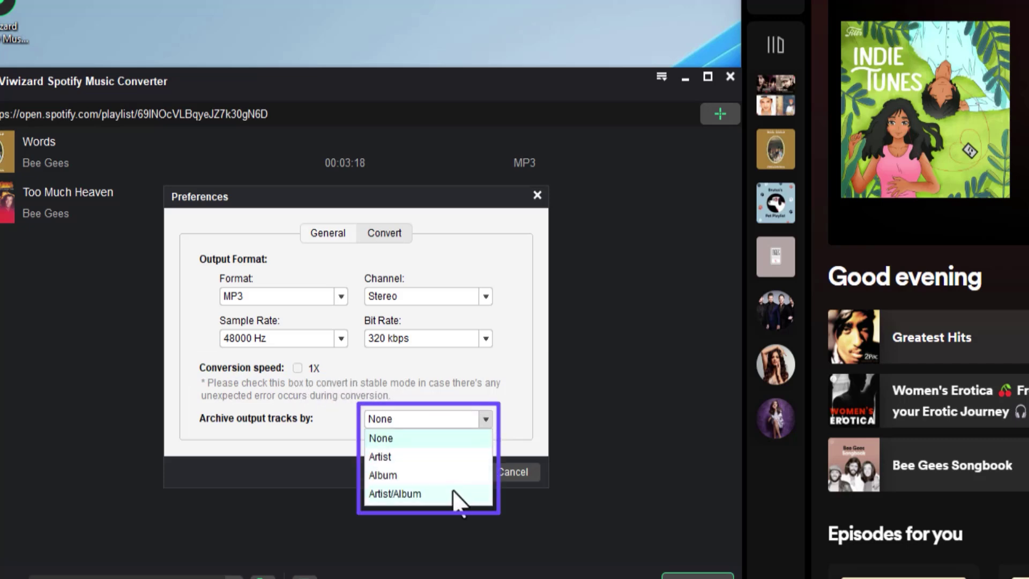
pyautogui.click(451, 440)
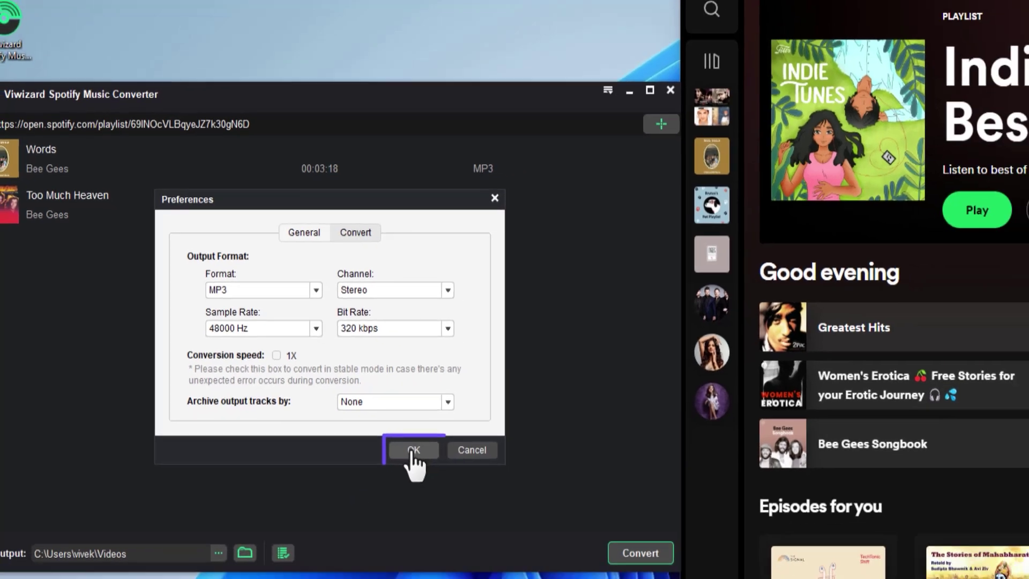
pyautogui.click(412, 452)
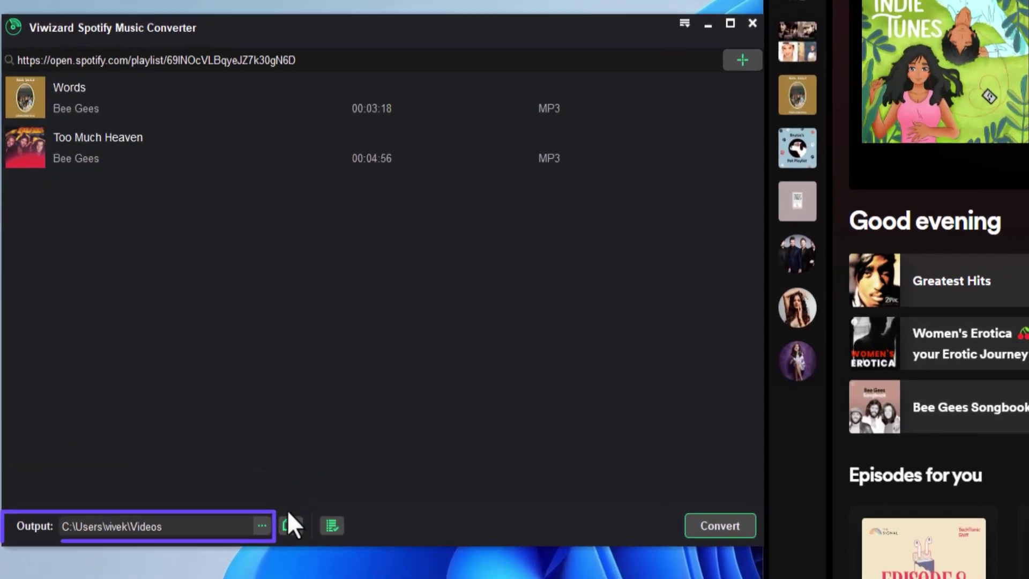
# Change the output folder from Videos to the OneDrive Desktop.
pyautogui.click(176, 465)
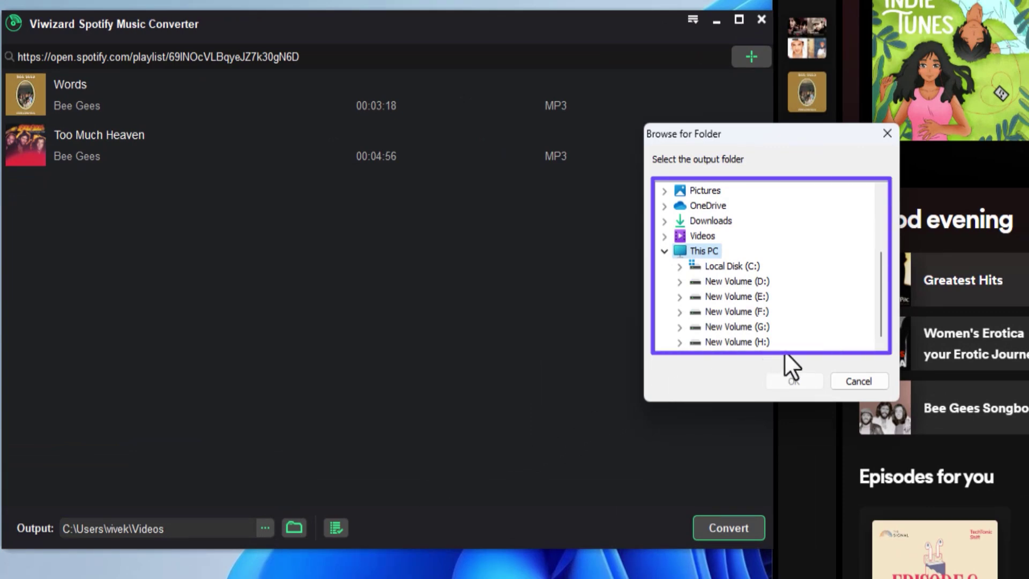
pyautogui.moveTo(883, 333); pyautogui.dragTo(887, 280)
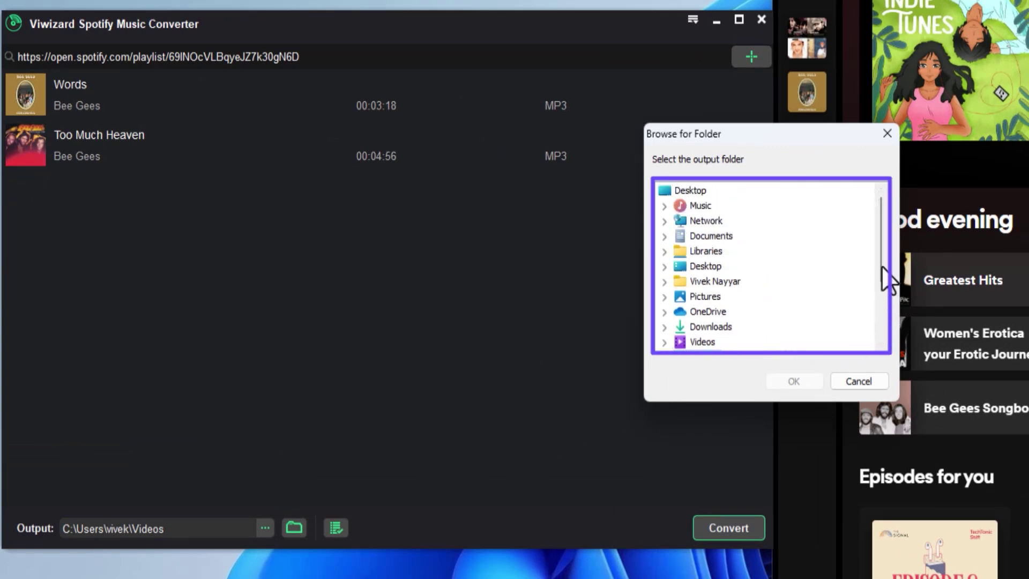
pyautogui.click(688, 193)
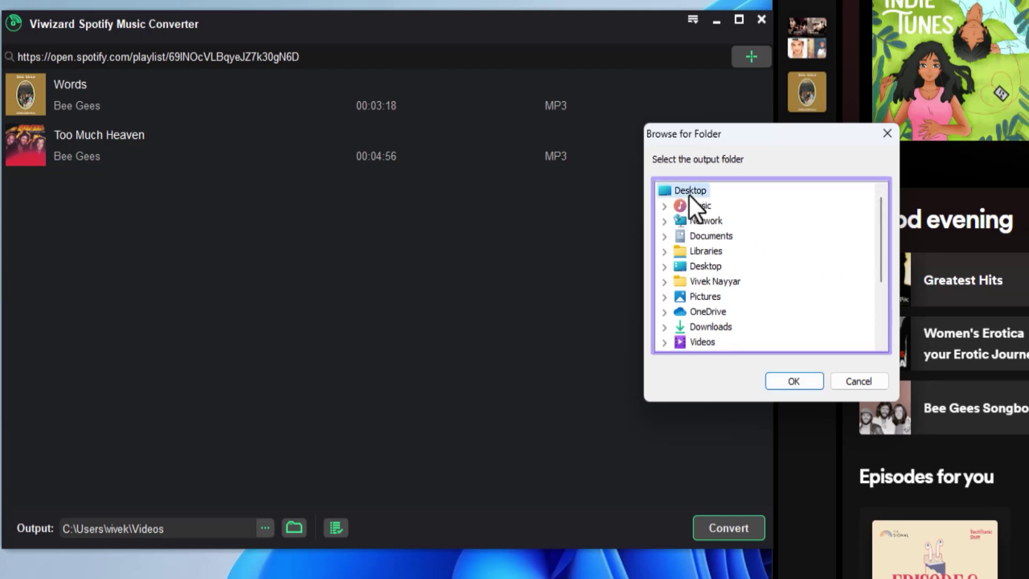
pyautogui.click(794, 381)
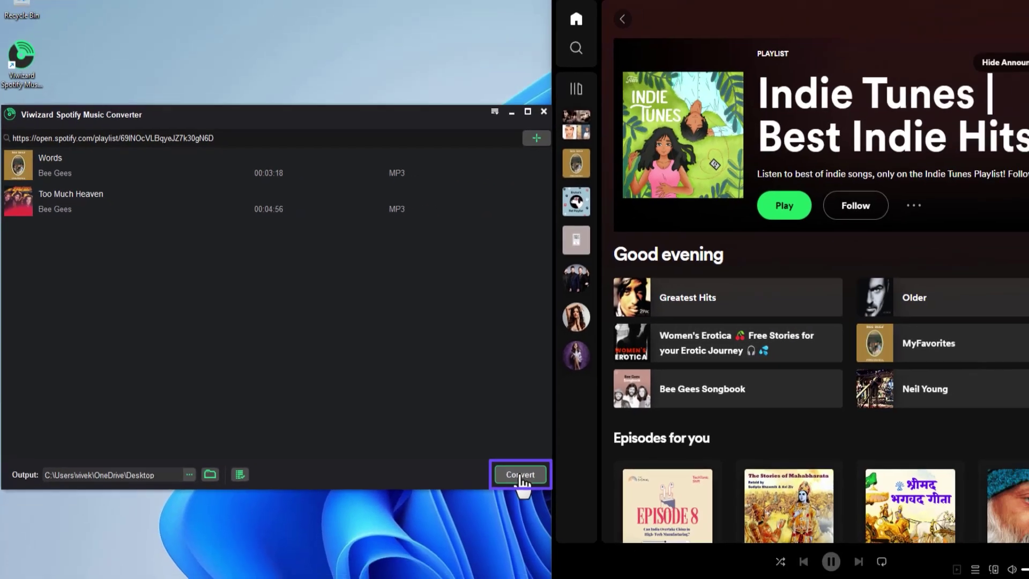
# Convert Words and Too Much Heaven, then view them in the Converted list.
pyautogui.click(726, 527)
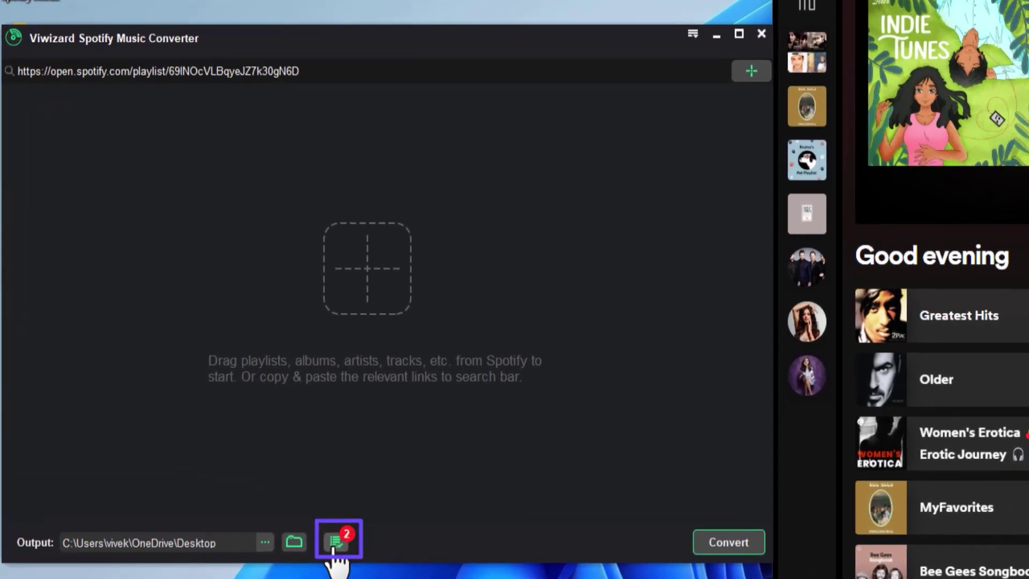
pyautogui.click(336, 542)
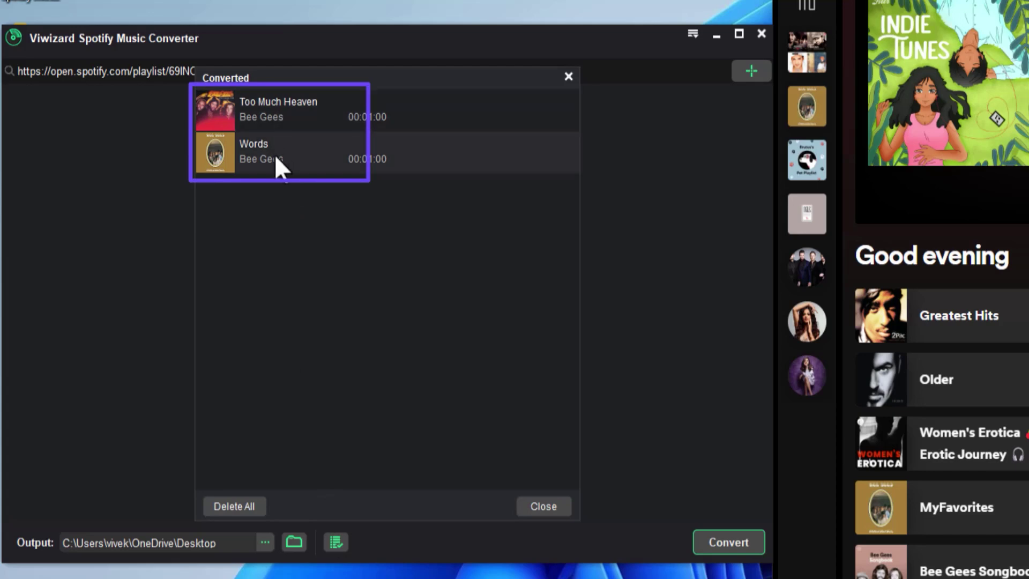